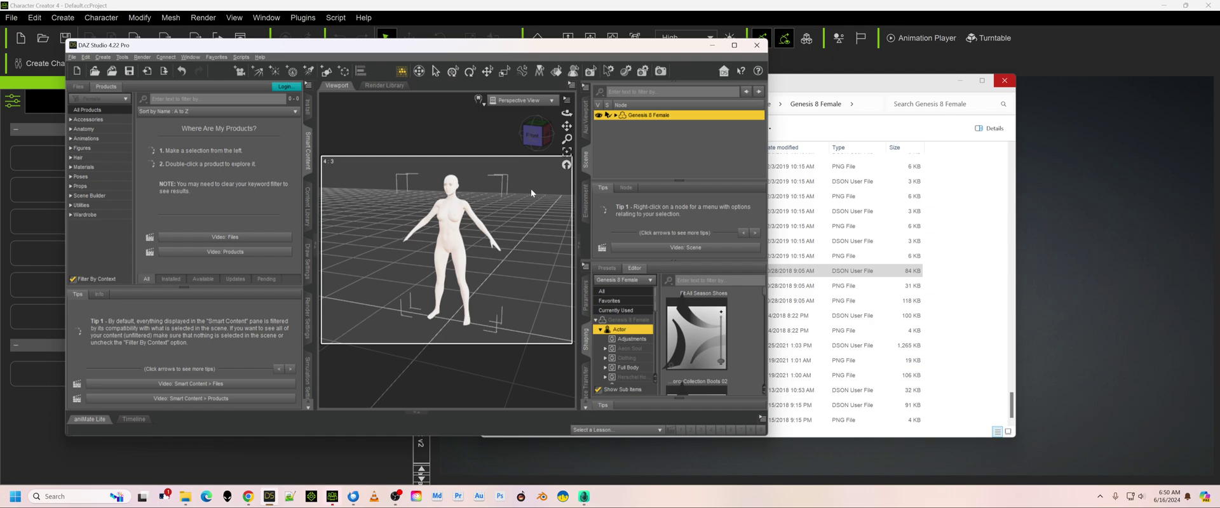
Drop Futuristic Dress !Outfit.duf from the Futuristic Dress folder onto the Genesis 8 Female in the DAZ viewport.
click(820, 89)
drag(766, 86, 816, 82)
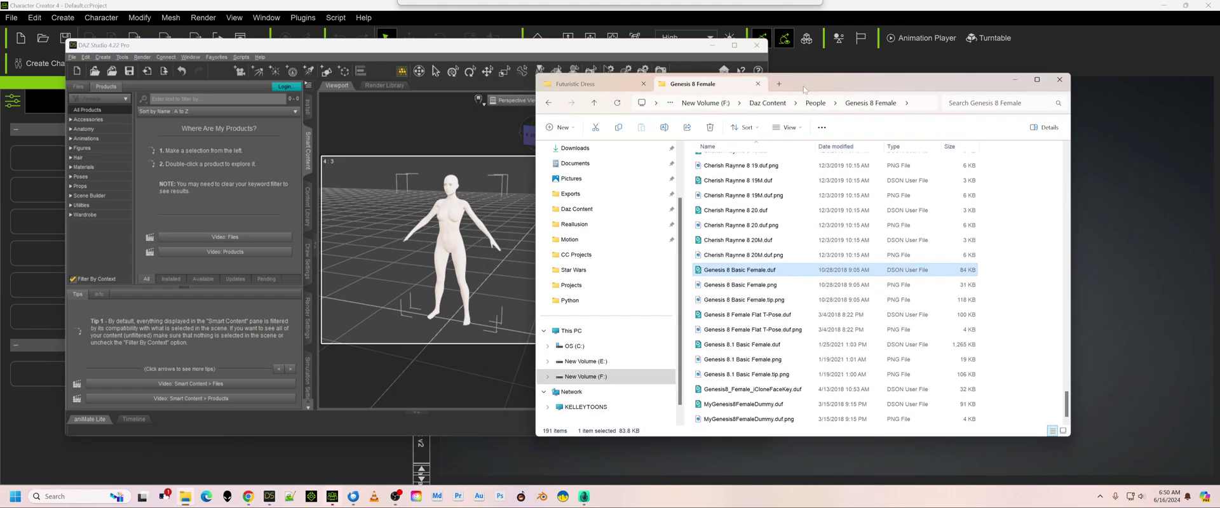
click(601, 88)
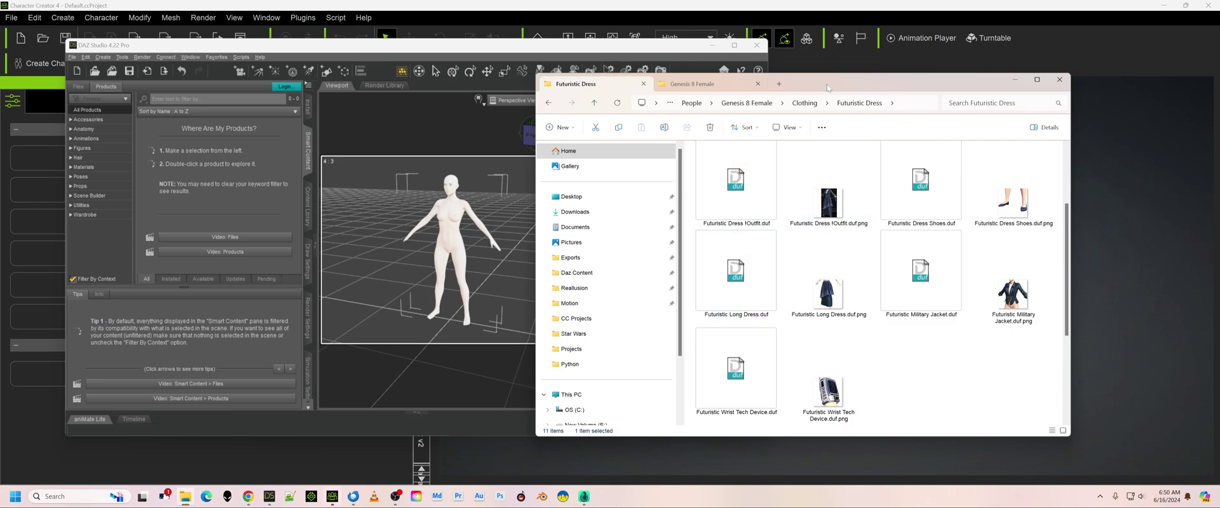
drag(828, 89, 892, 96)
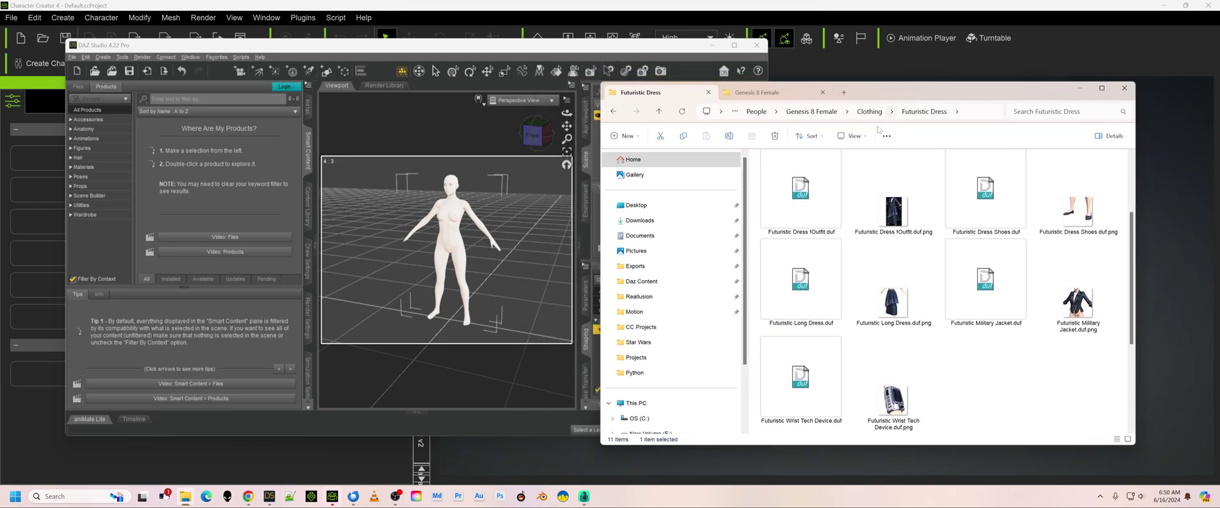
drag(807, 194, 538, 188)
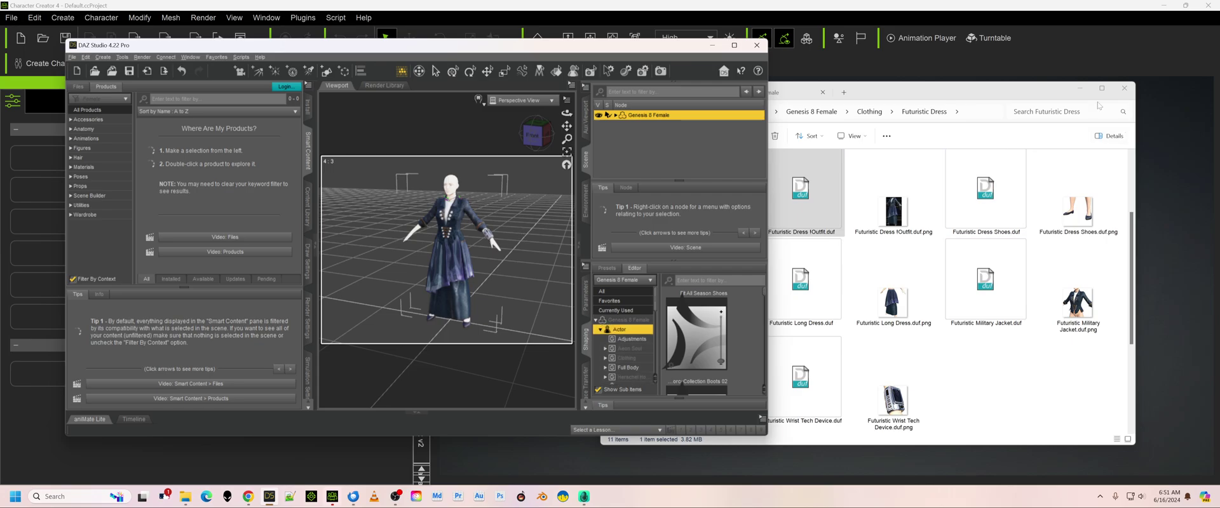
drag(1077, 88, 953, 146)
Close the folder window and export the scene as 'Futuristic Dress' into the Exports folder.
click(981, 130)
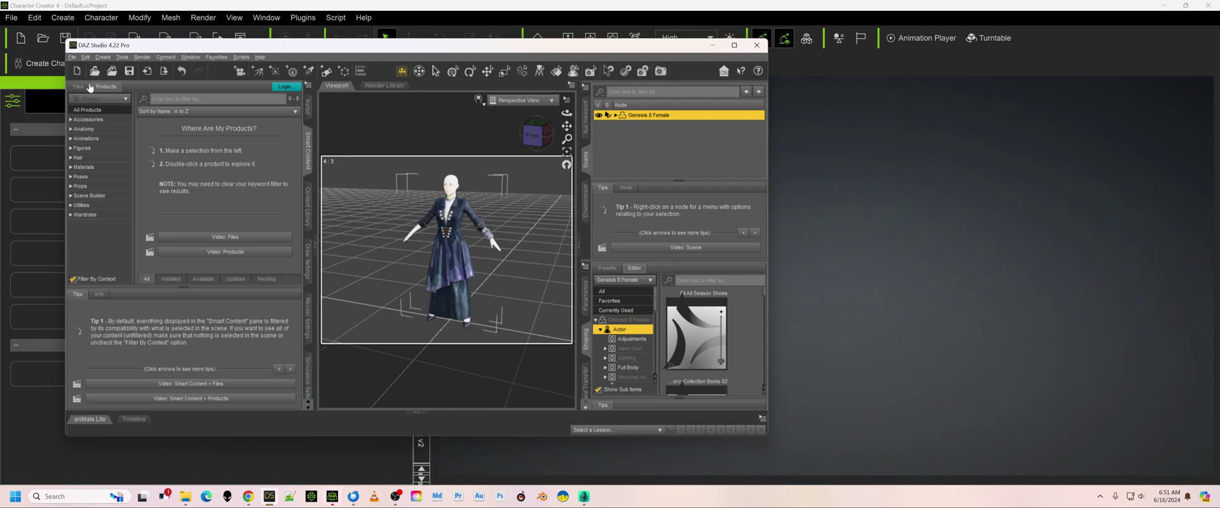
click(72, 57)
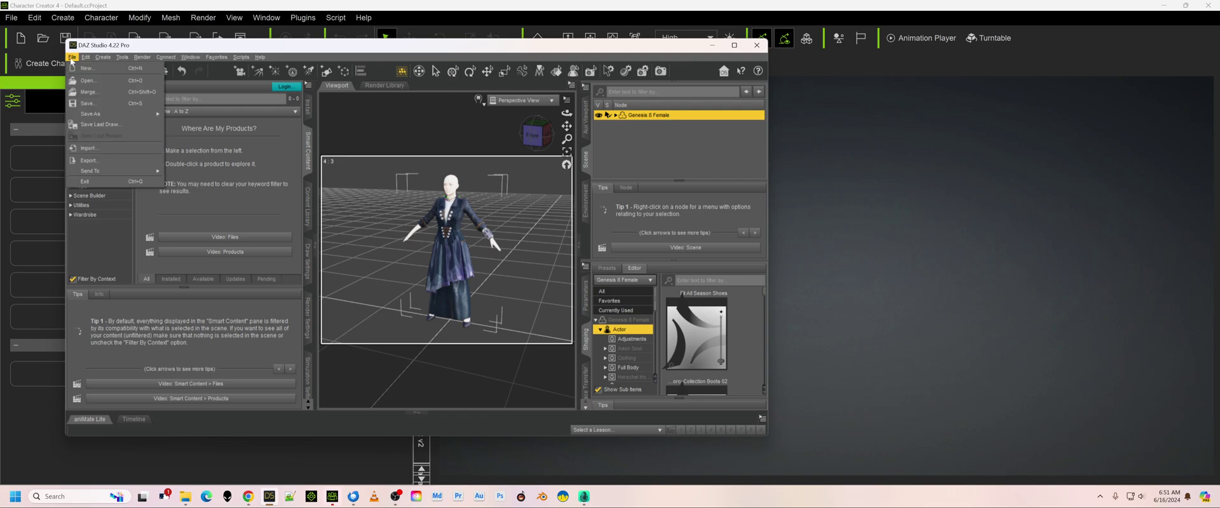
click(88, 161)
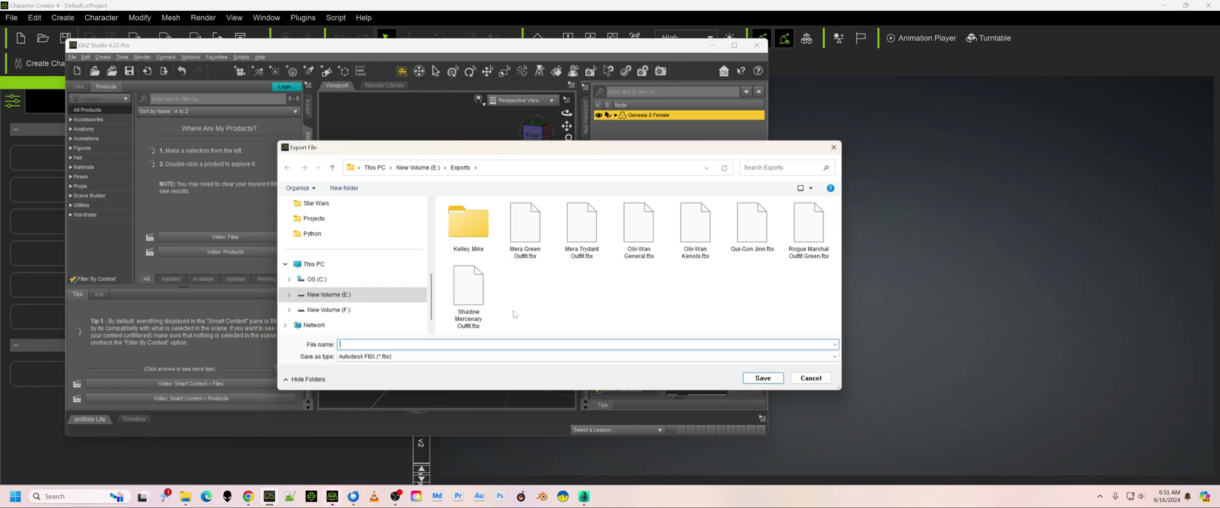
text(Fu)
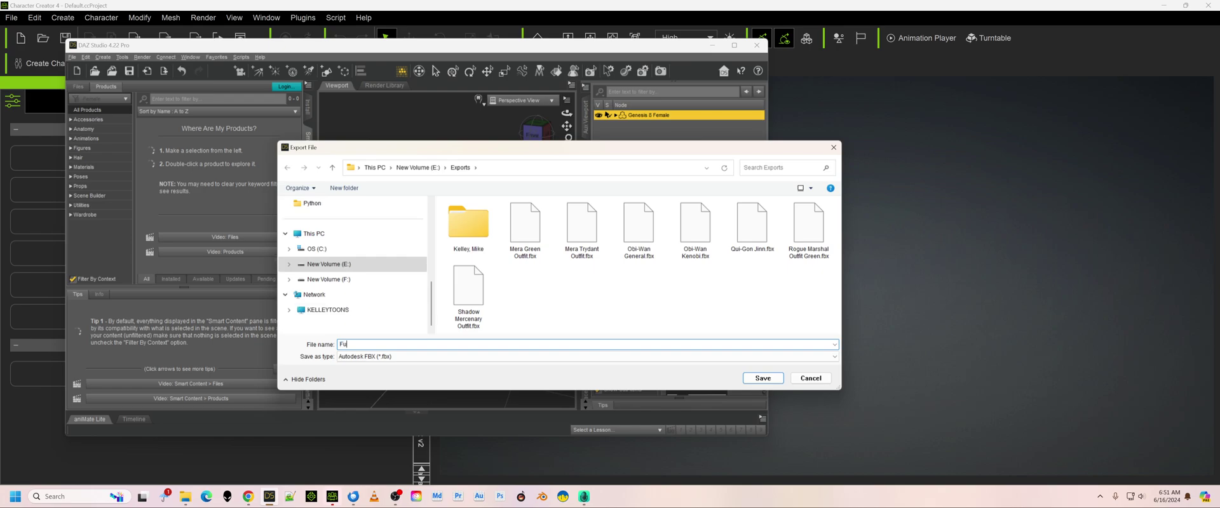
text(turistic Dress)
key(Return)
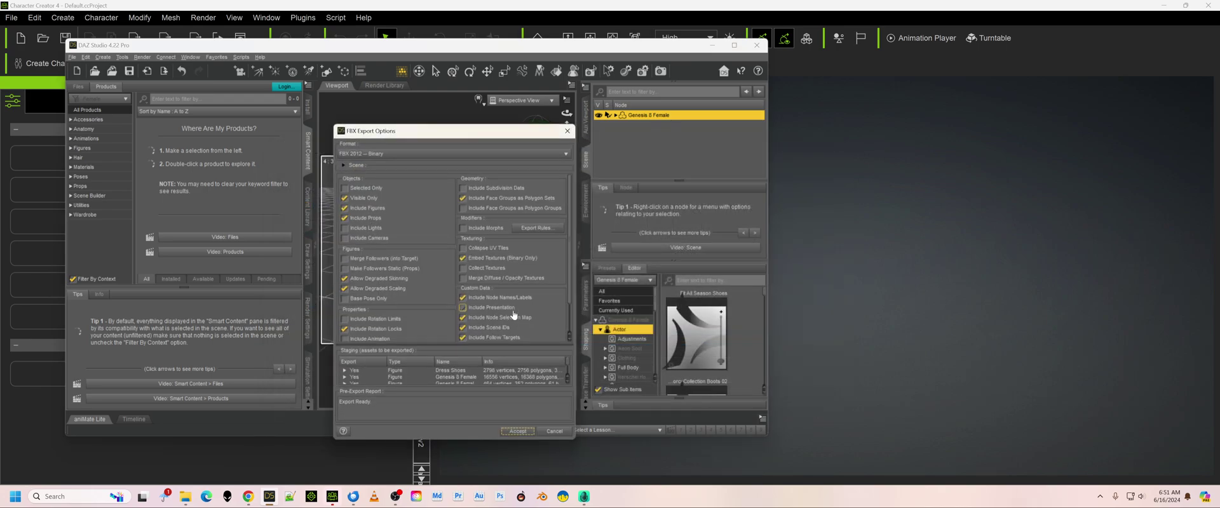
Turn on Include Presentation in the FBX export options, keeping visible-only export enabled.
click(512, 308)
click(359, 199)
click(384, 199)
click(347, 199)
click(348, 199)
Turn on Include Props and enlarge the dialog, leaving degraded skinning and rotation locks on.
click(399, 219)
click(421, 279)
click(419, 283)
drag(500, 125, 500, 64)
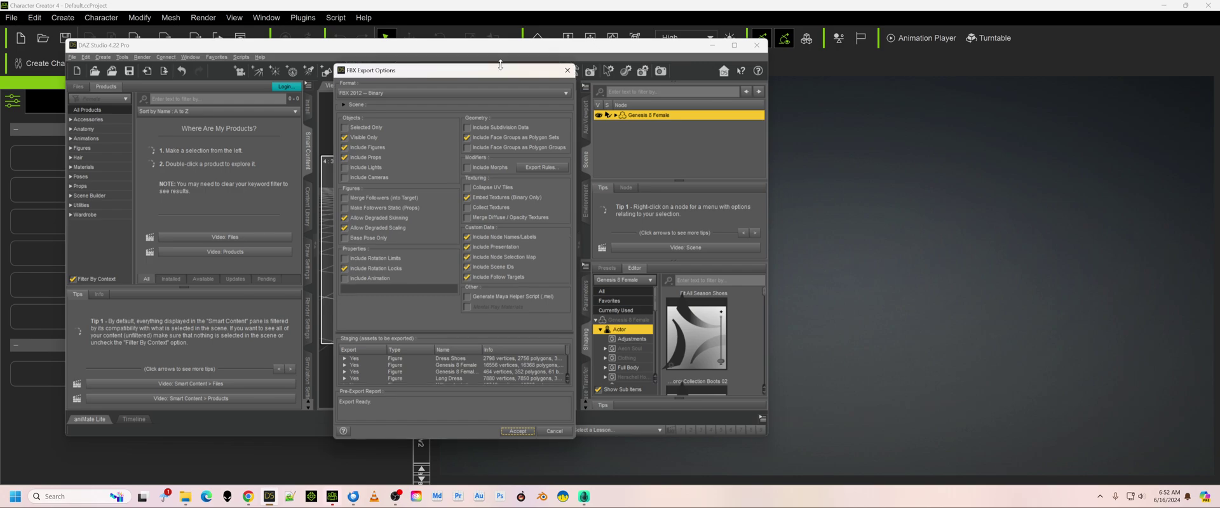
click(412, 269)
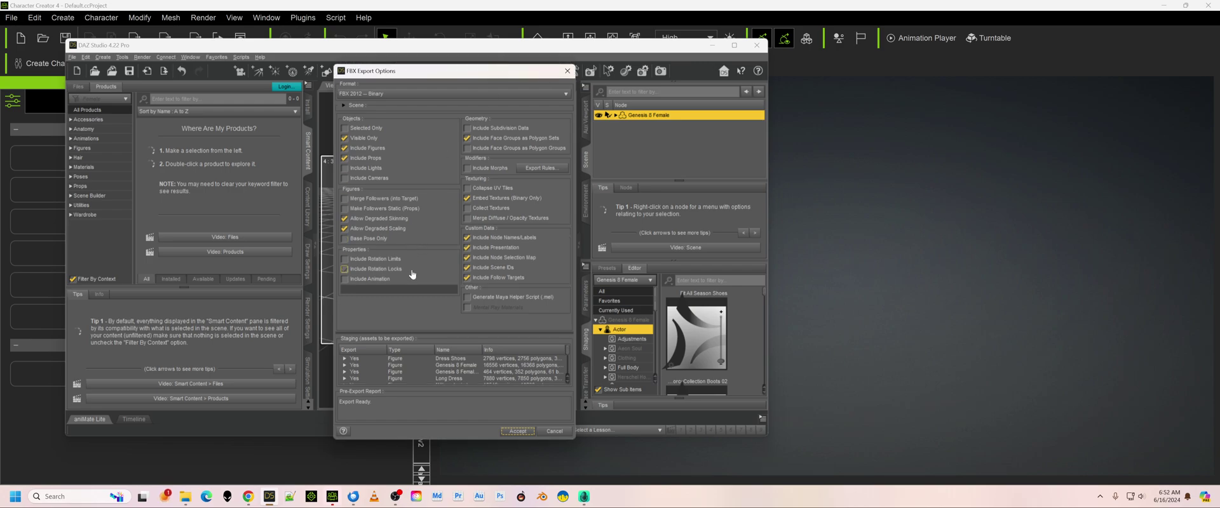
click(411, 270)
Open the morph export rules and accept the existing CTRLVS Export and Anything Bake rules.
click(537, 168)
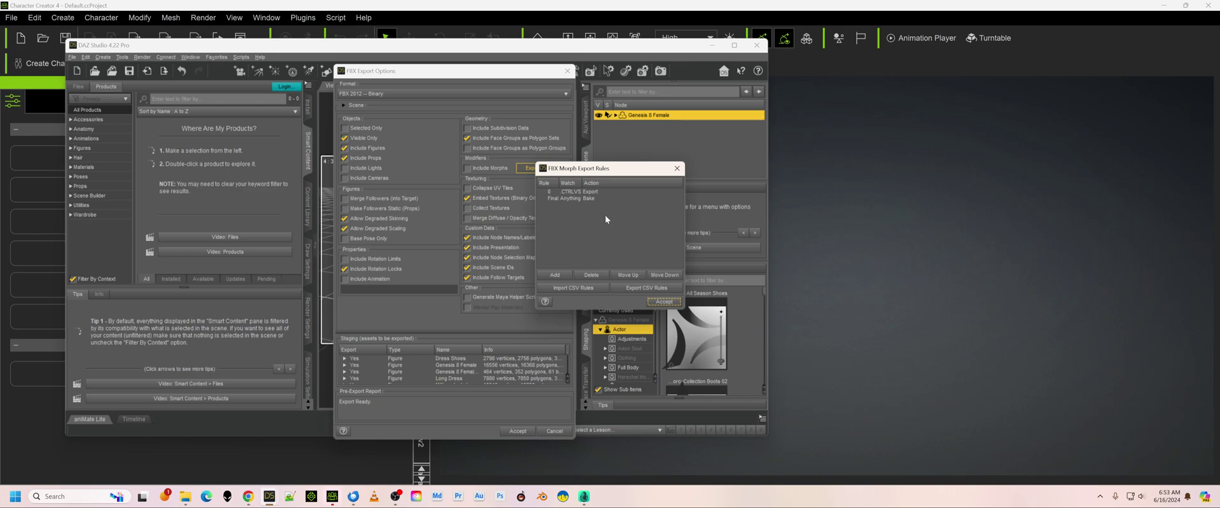
click(664, 301)
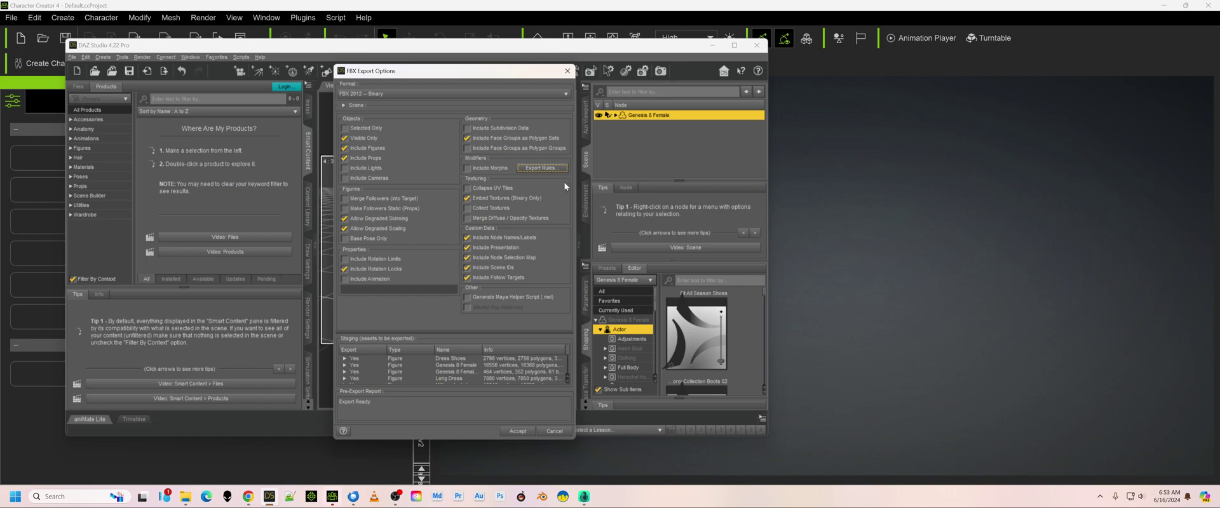
Move the FBX Export Options aside to check the dressed figure, then accept to run the export.
drag(445, 71, 758, 106)
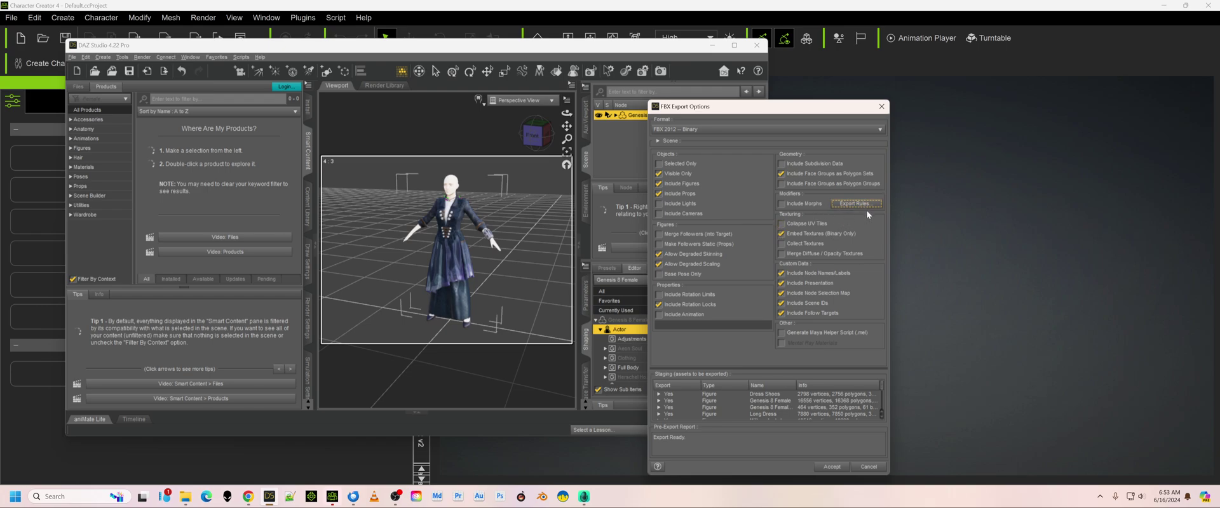
drag(781, 108, 714, 66)
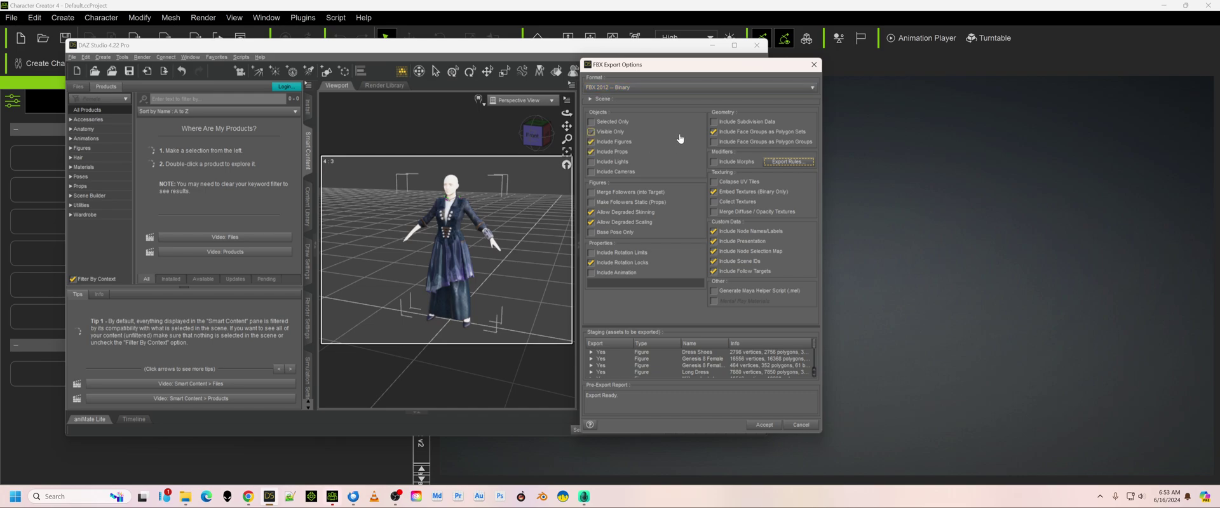
click(751, 425)
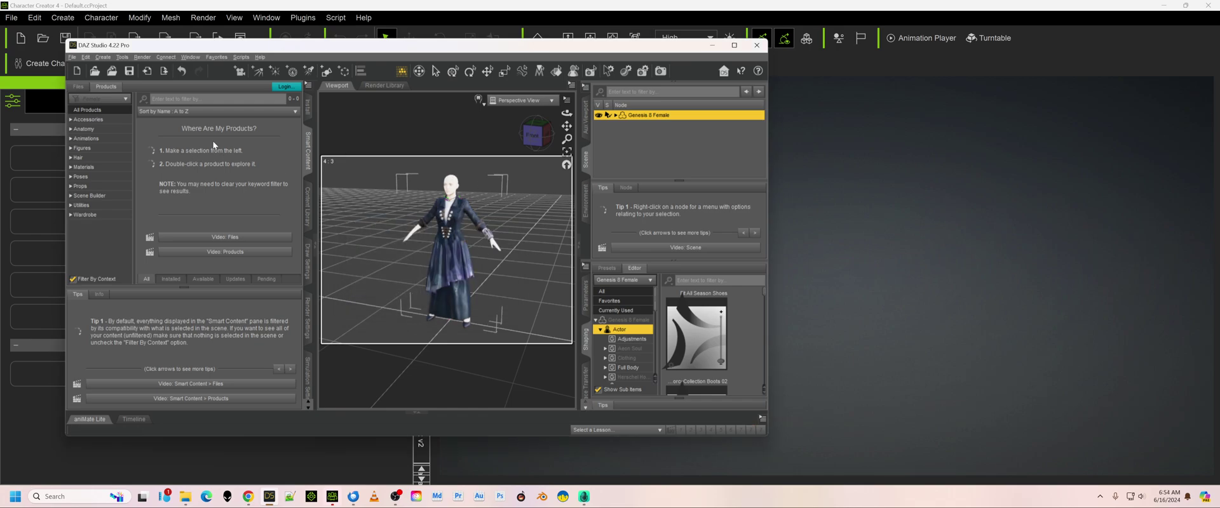
Save the scene as Futuristic Dress.duf in the Exports folder with Compress File left on.
click(72, 58)
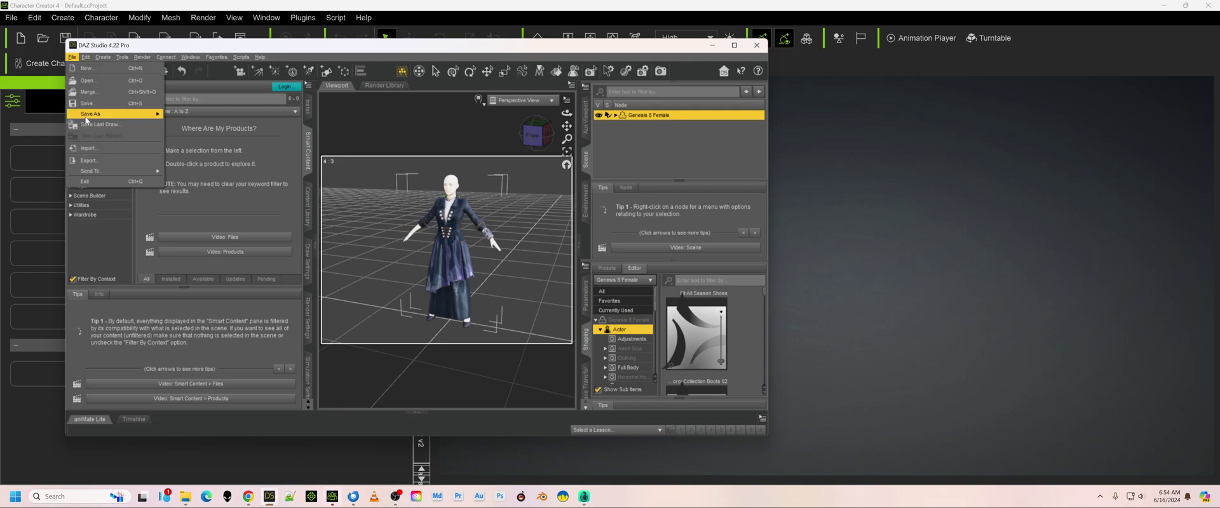
mouse_move(149, 113)
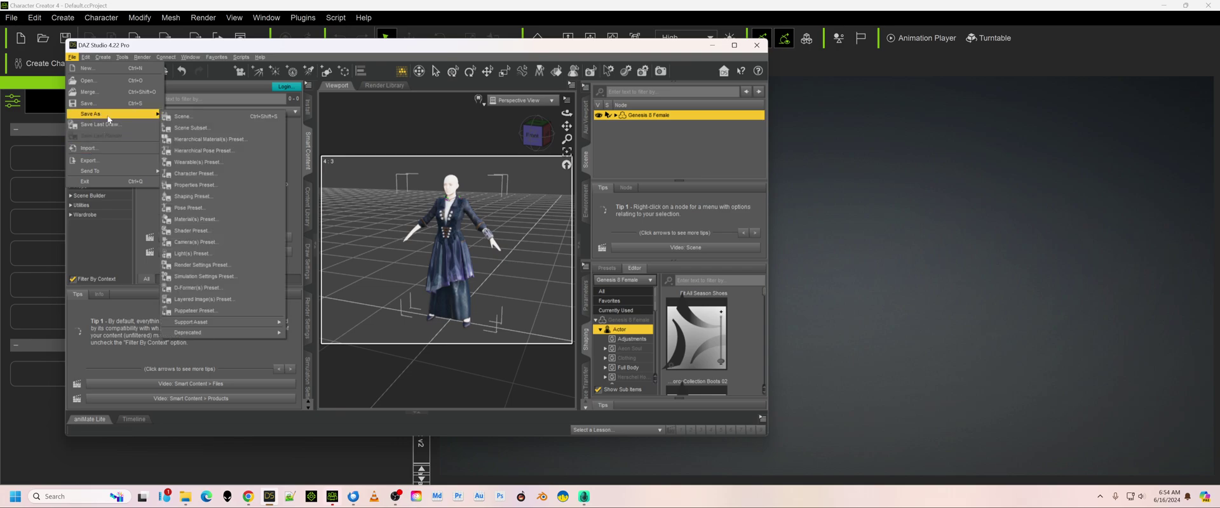
click(178, 117)
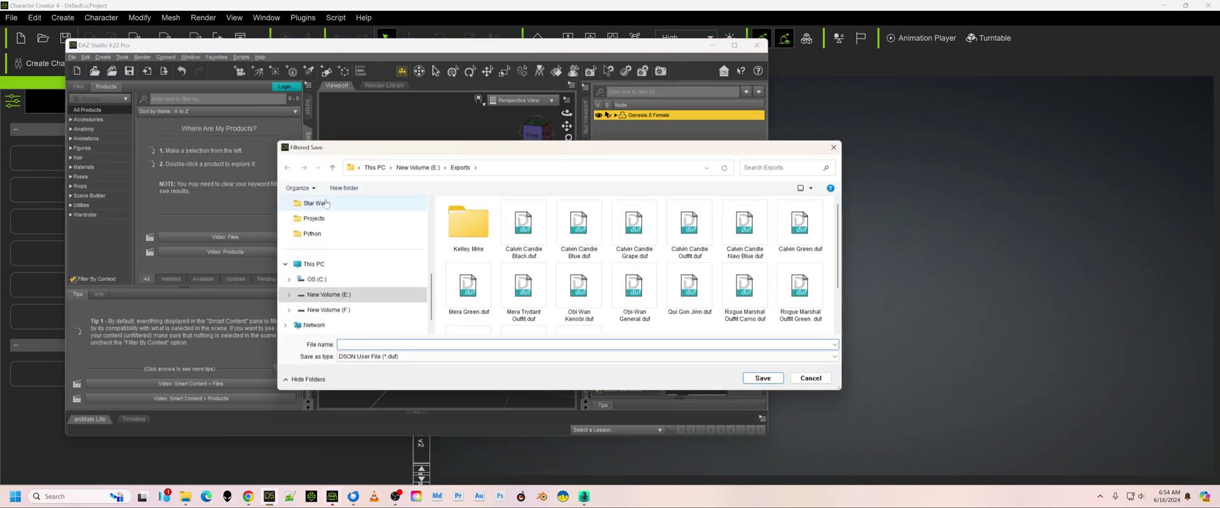
text(Fut)
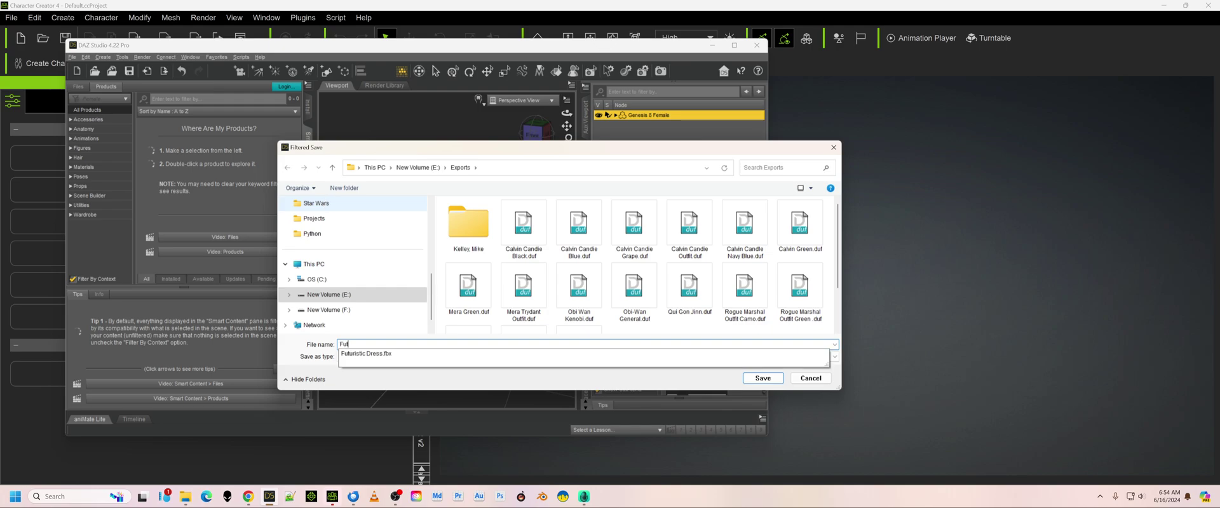
text(uristic Dres)
key(Return)
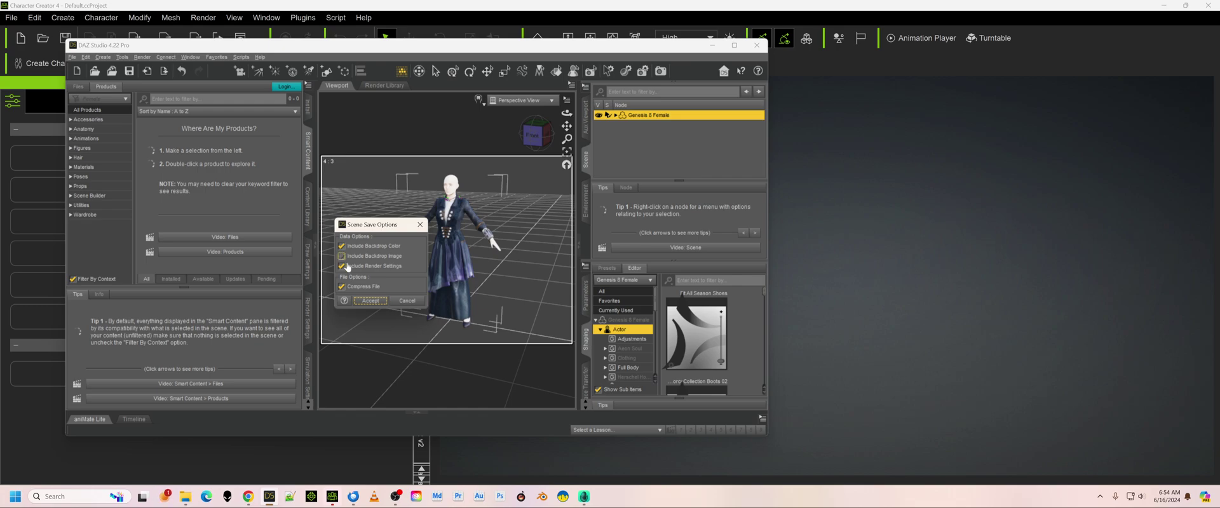
click(401, 288)
click(402, 290)
click(371, 301)
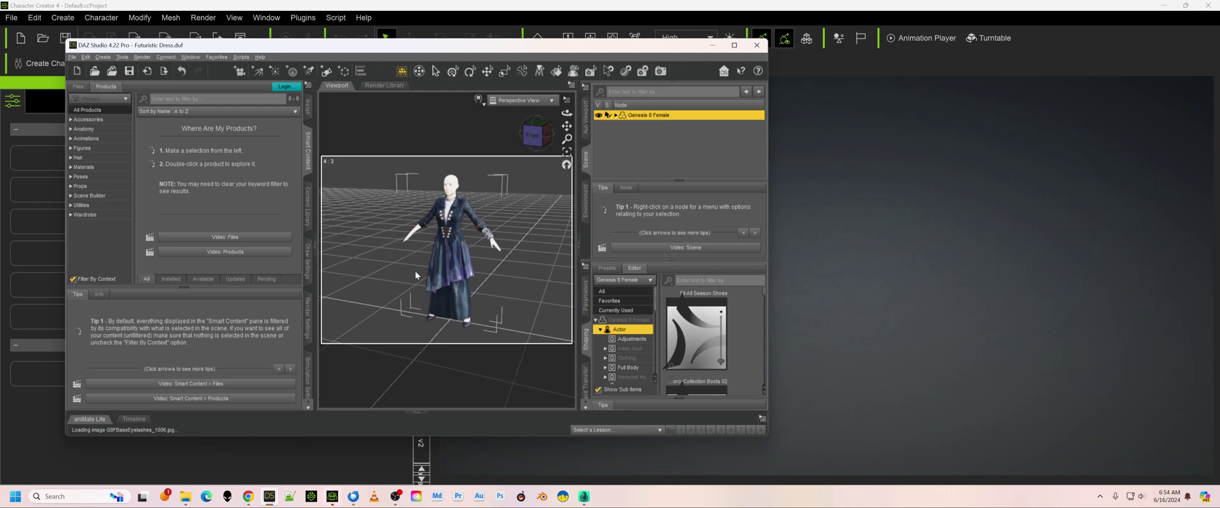
Switch to Character Creator, set Transformer to CC3+, and import Futuristic Dress.fbx from Exports.
key(alt+Tab)
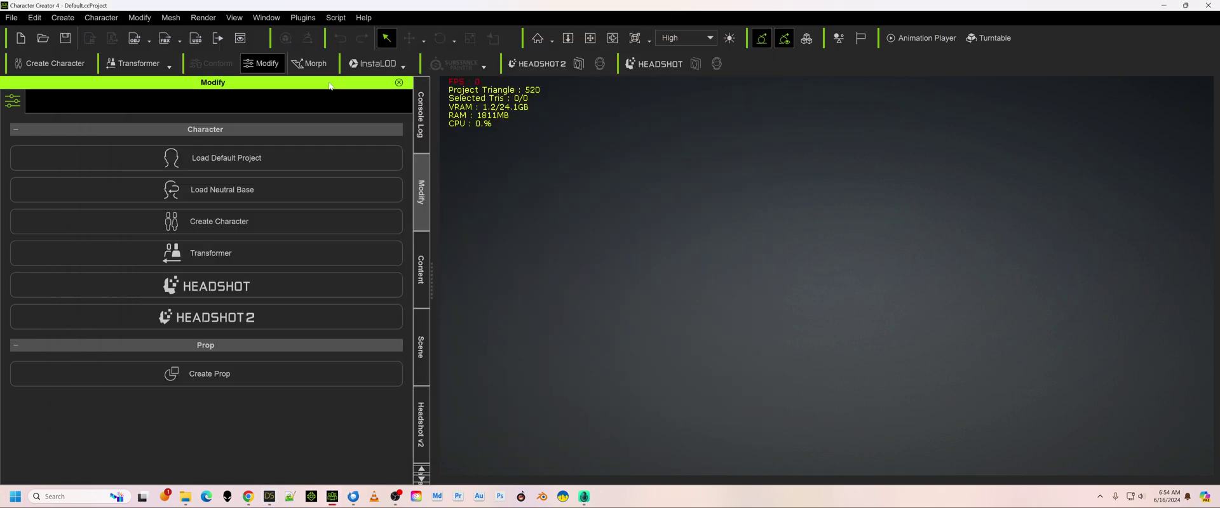
click(167, 68)
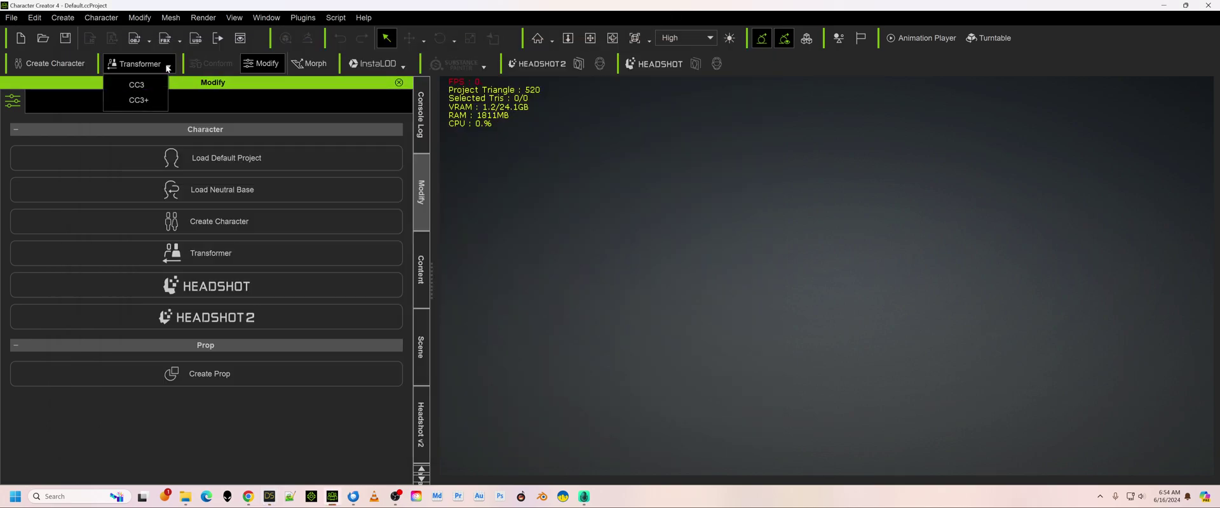
click(148, 100)
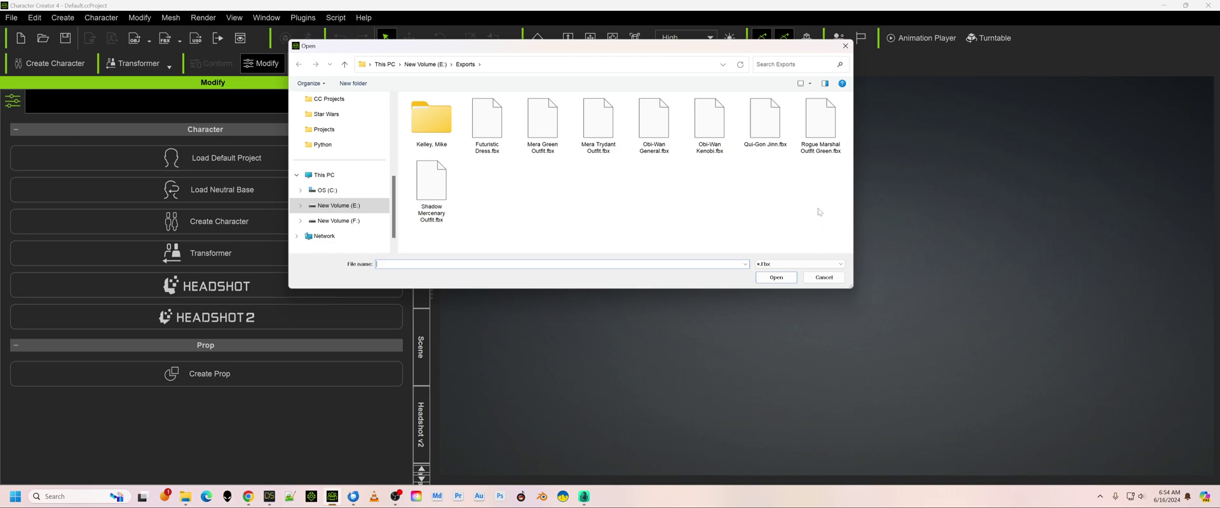
double_click(481, 144)
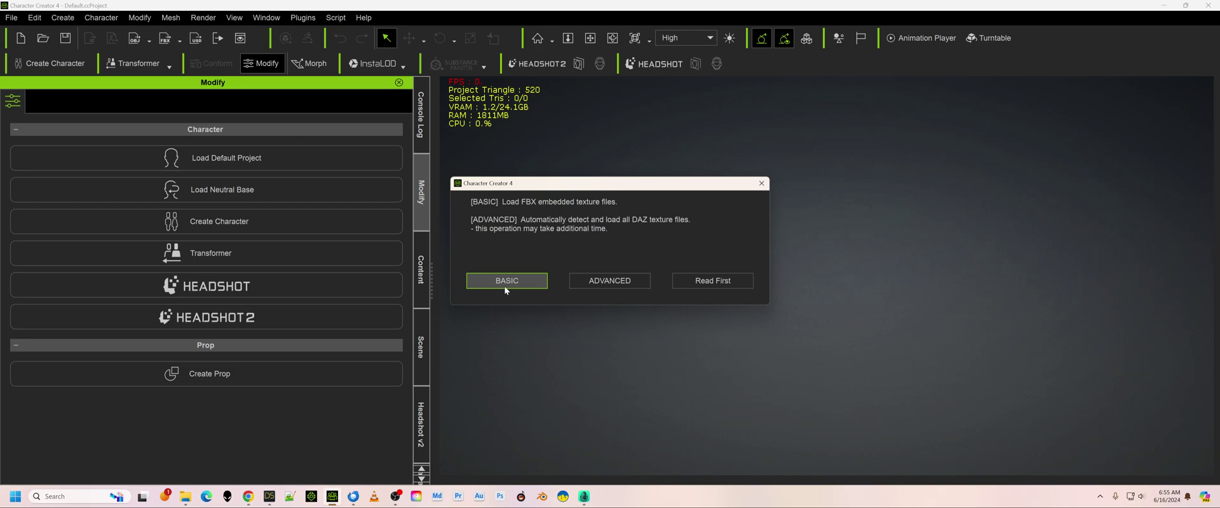
Choose Advanced DAZ texture loading and leave Bake Body Texture unchecked in the import report.
click(623, 276)
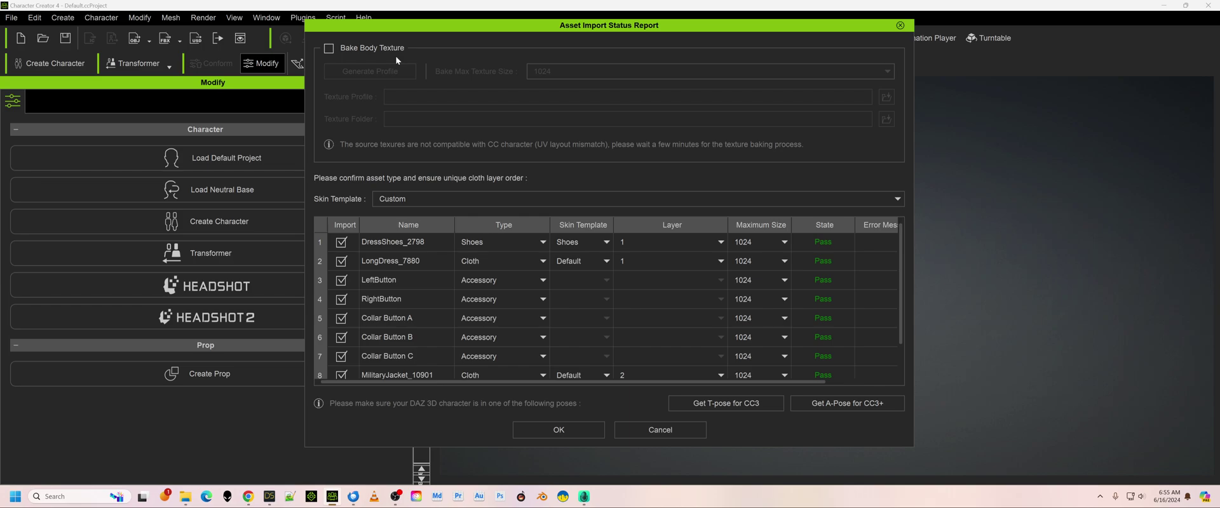
click(326, 49)
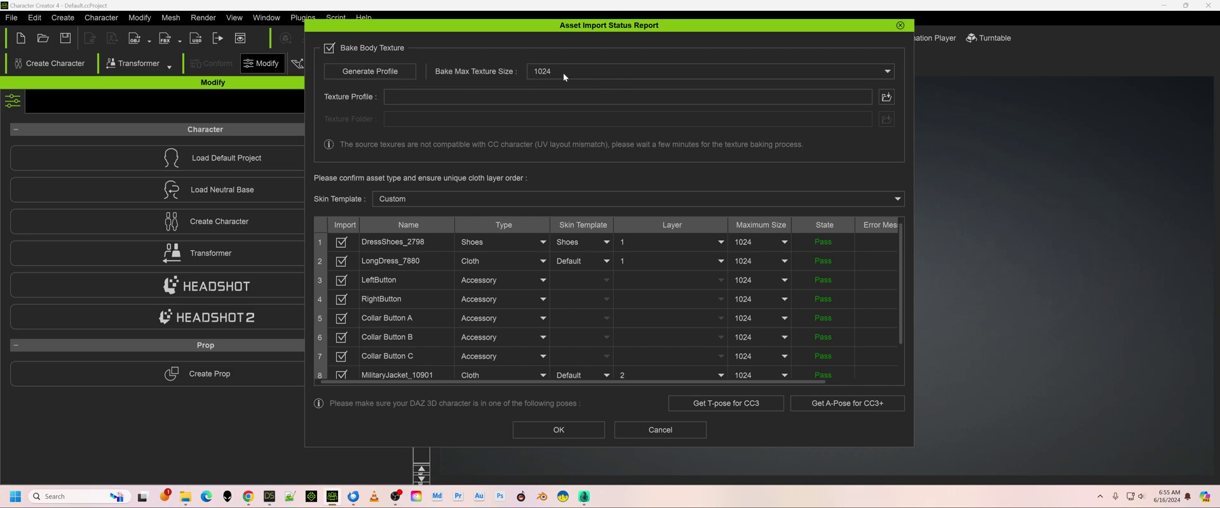
click(329, 49)
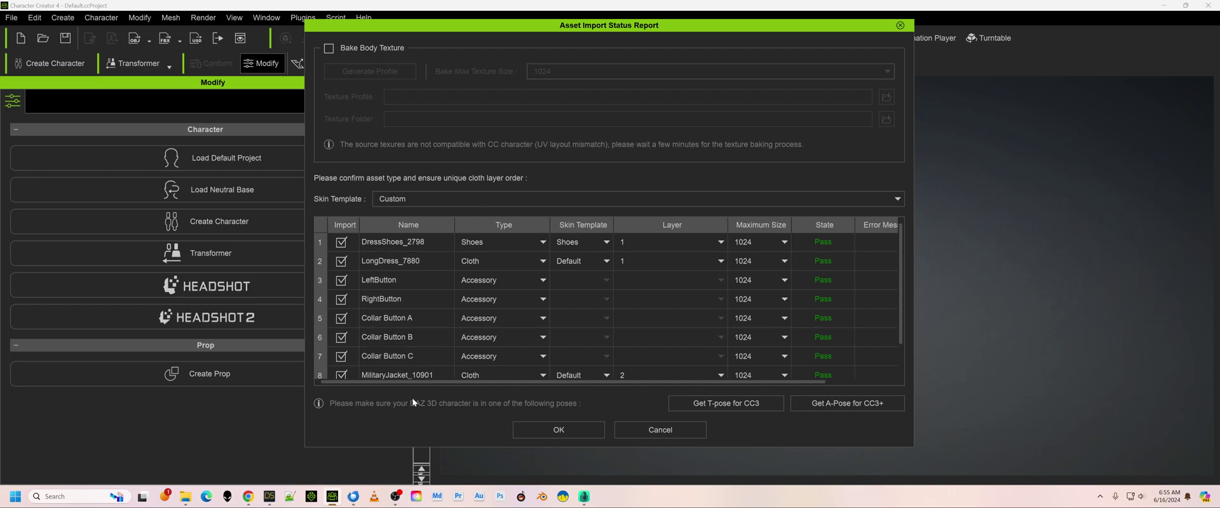
Uncheck Import for LeftButton, RightButton and Collar Buttons A, B and C.
click(341, 281)
click(342, 300)
click(341, 318)
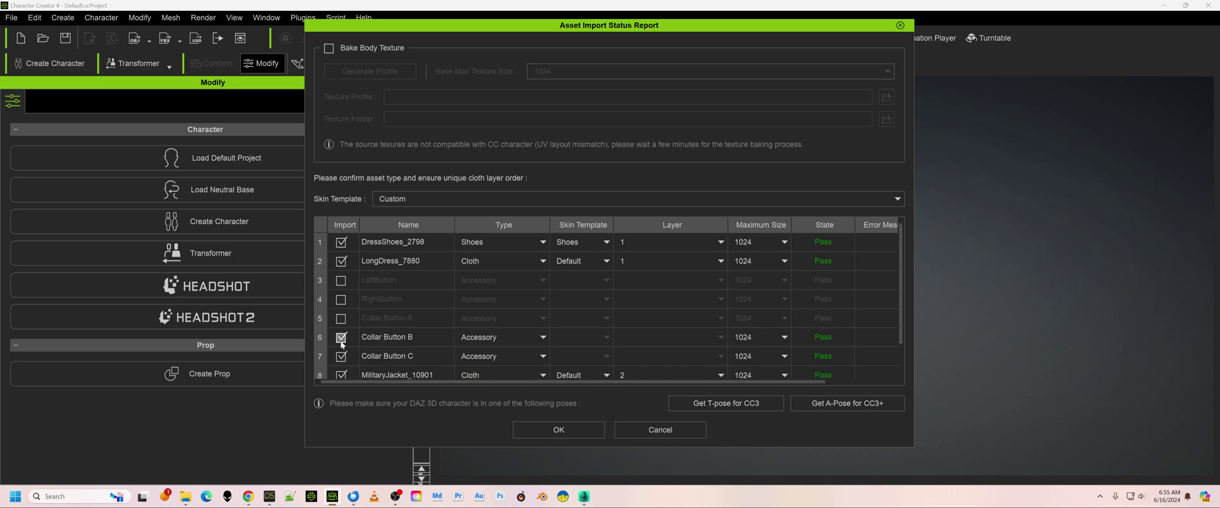
click(341, 337)
click(342, 356)
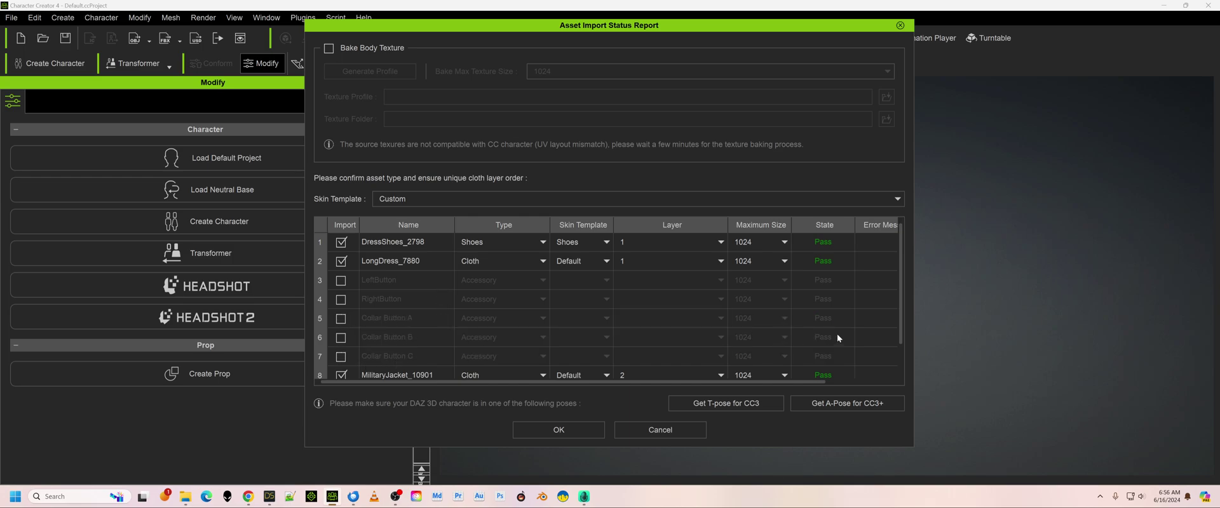
drag(901, 284, 911, 255)
Confirm the import report with OK and orbit the view to face the CC3_Base_Plus character.
click(562, 432)
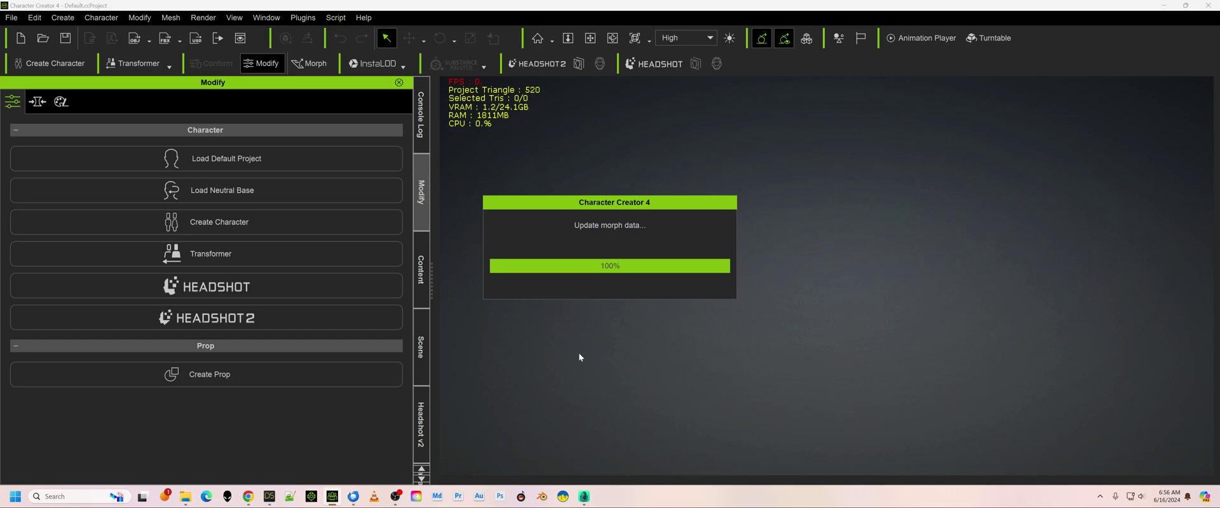
key(z)
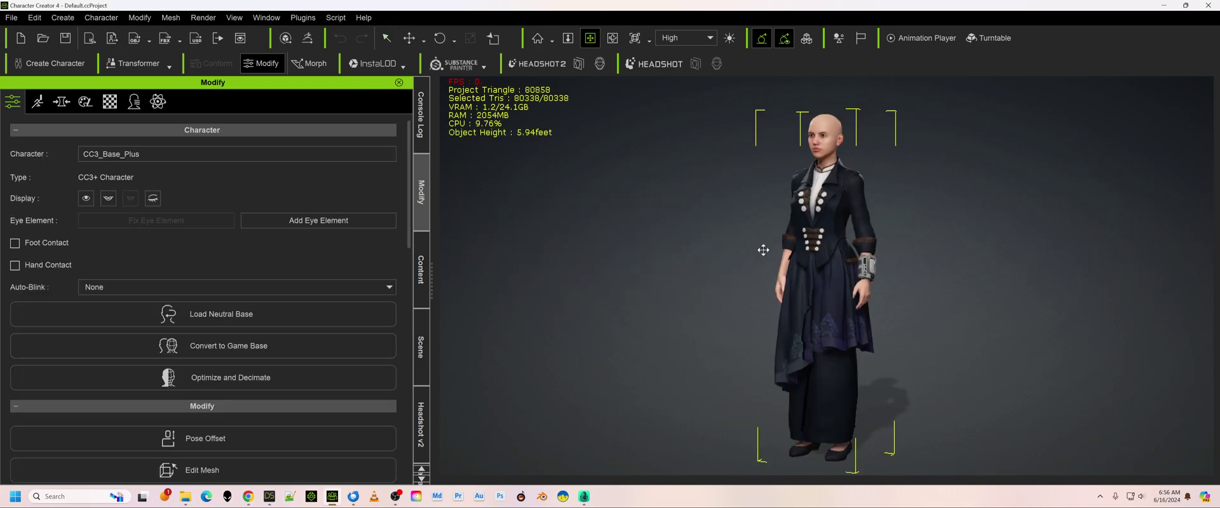
drag(686, 262, 749, 262)
drag(644, 264, 689, 272)
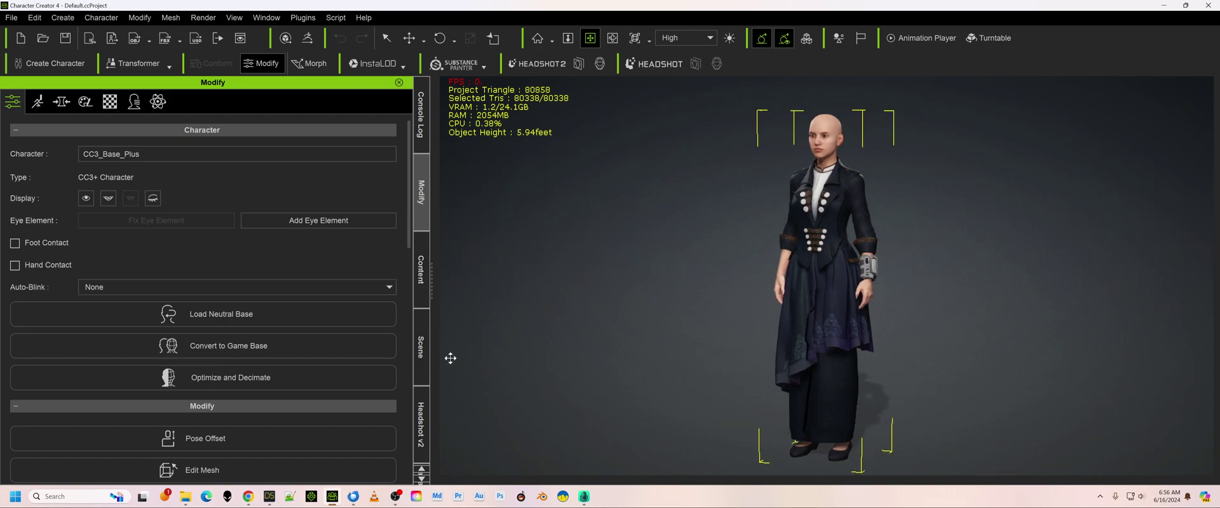
Bring up the Console Log panel in Character Creator to watch script output.
click(423, 131)
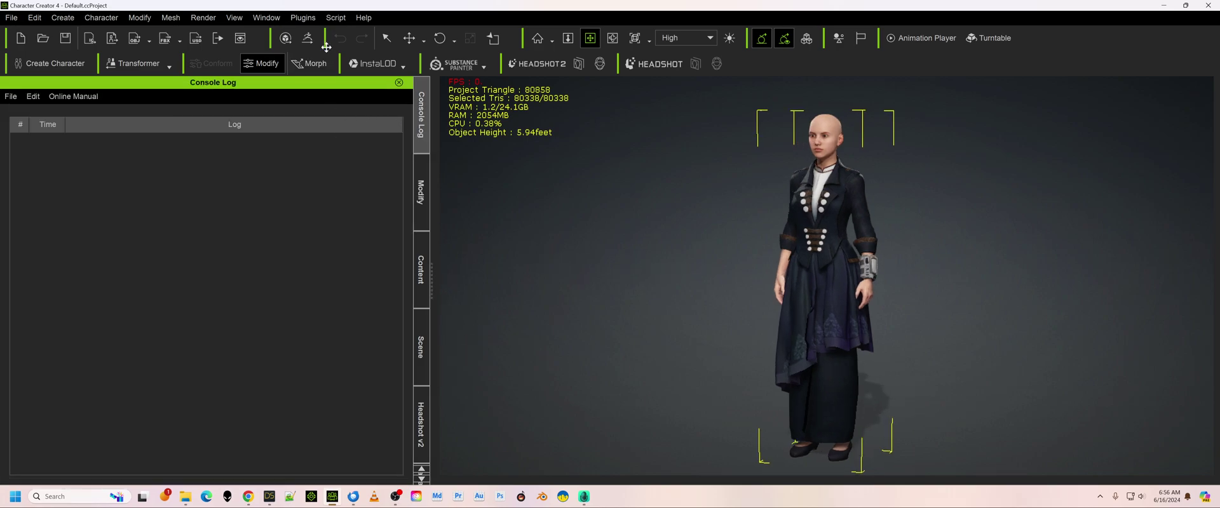
click(335, 18)
click(346, 50)
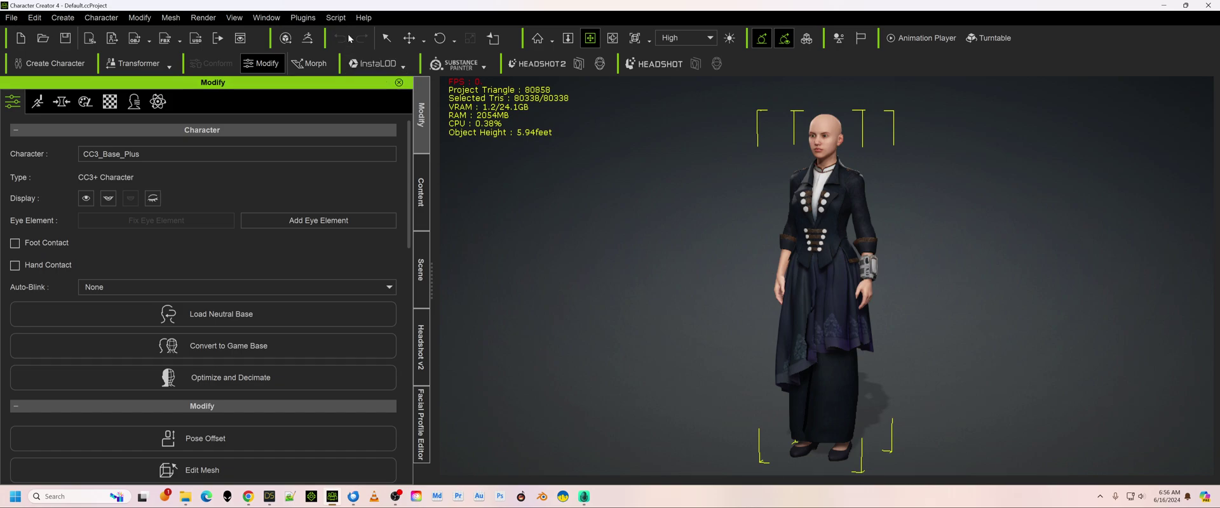
click(335, 17)
click(343, 51)
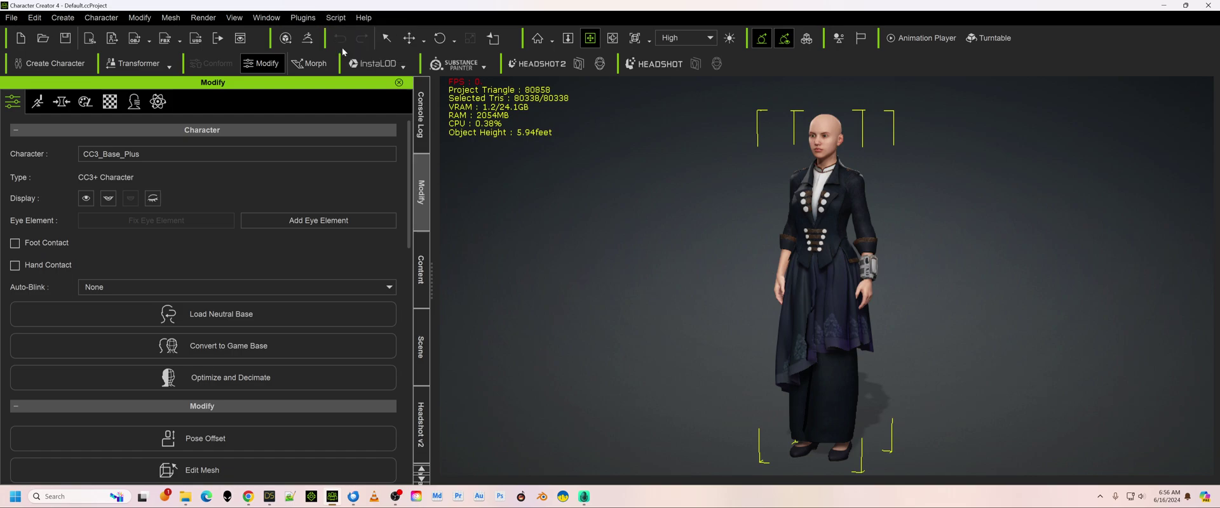
click(419, 117)
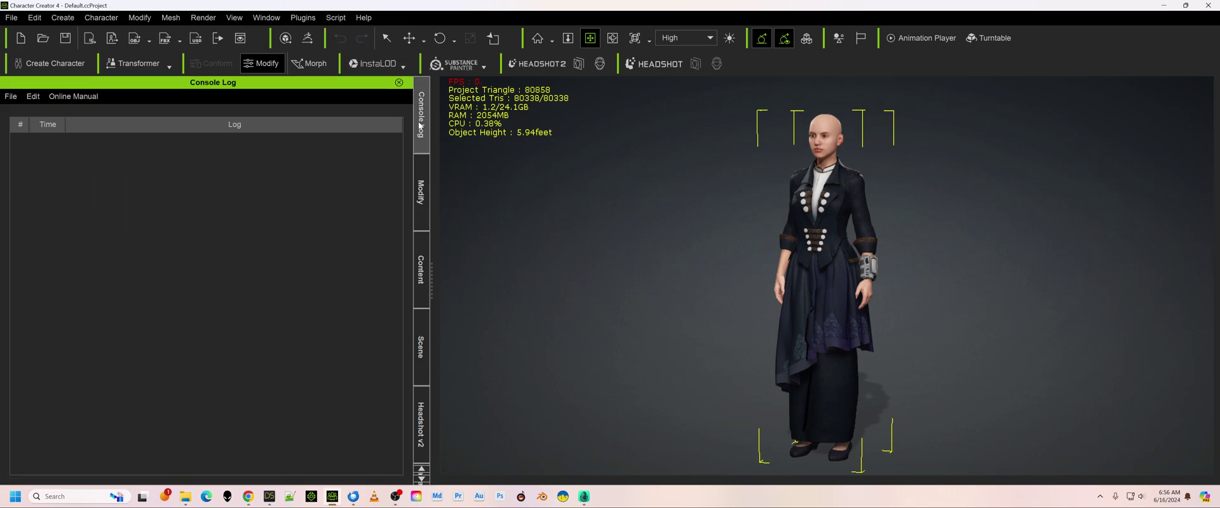
Load and run Daz_Clothing_Props_Material_Fix_5.0.py on Futuristic Dress.duf, then minimize DAZ Studio.
click(336, 19)
click(367, 36)
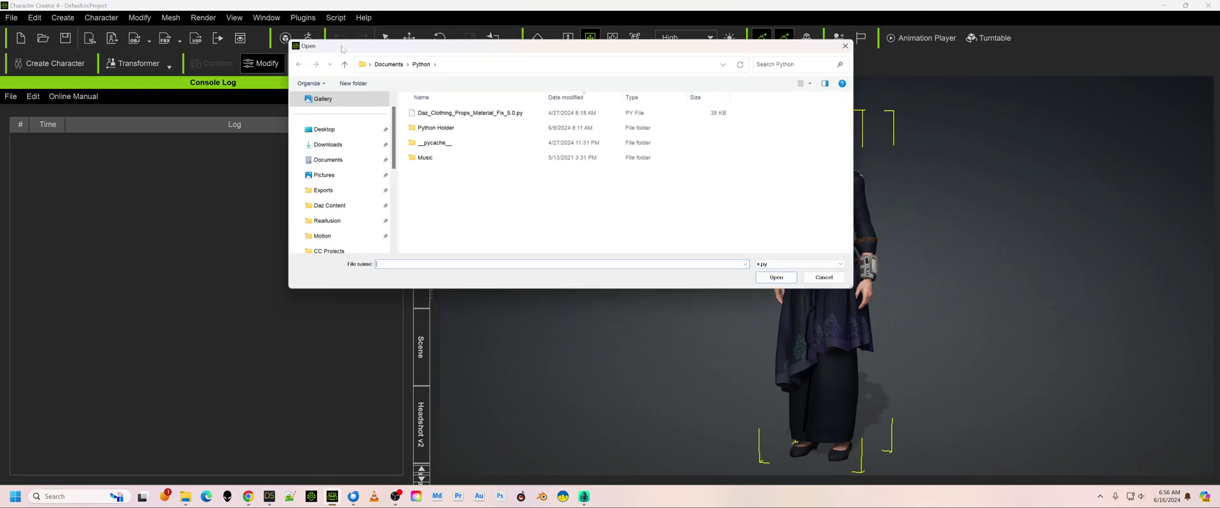
click(430, 113)
double_click(430, 114)
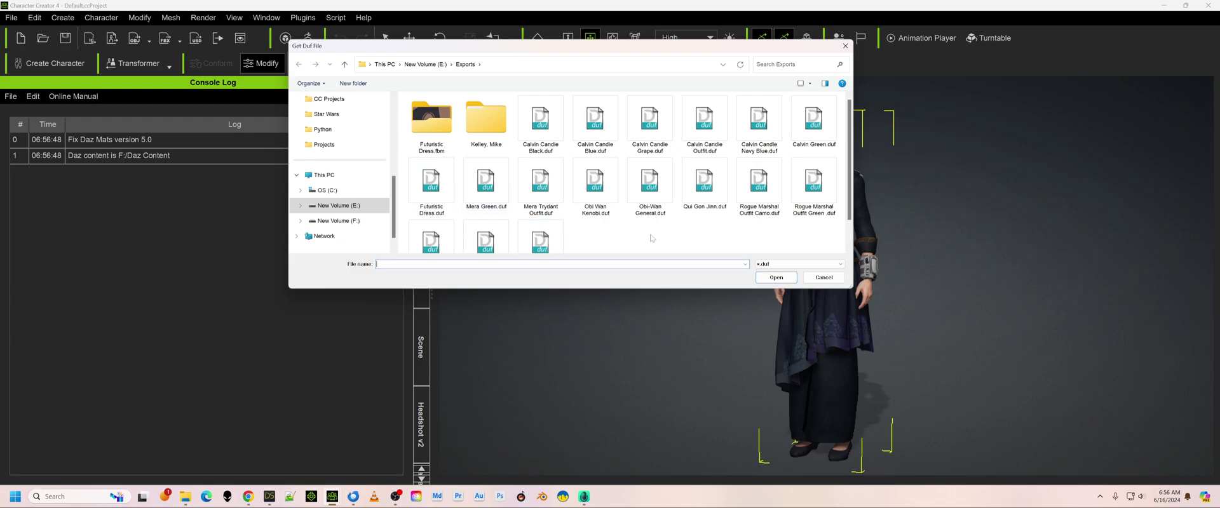
double_click(432, 185)
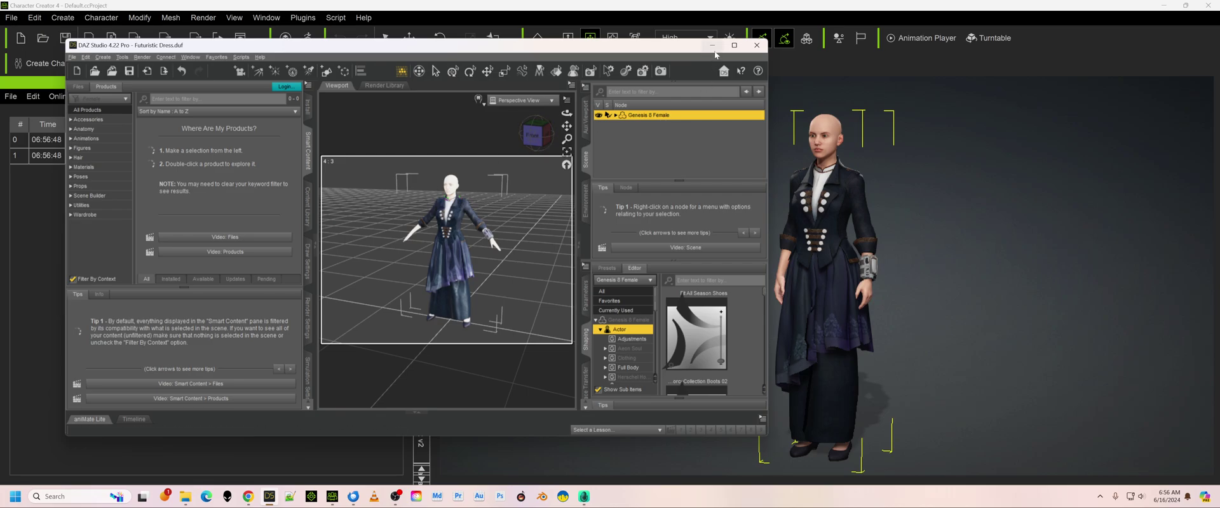
click(713, 46)
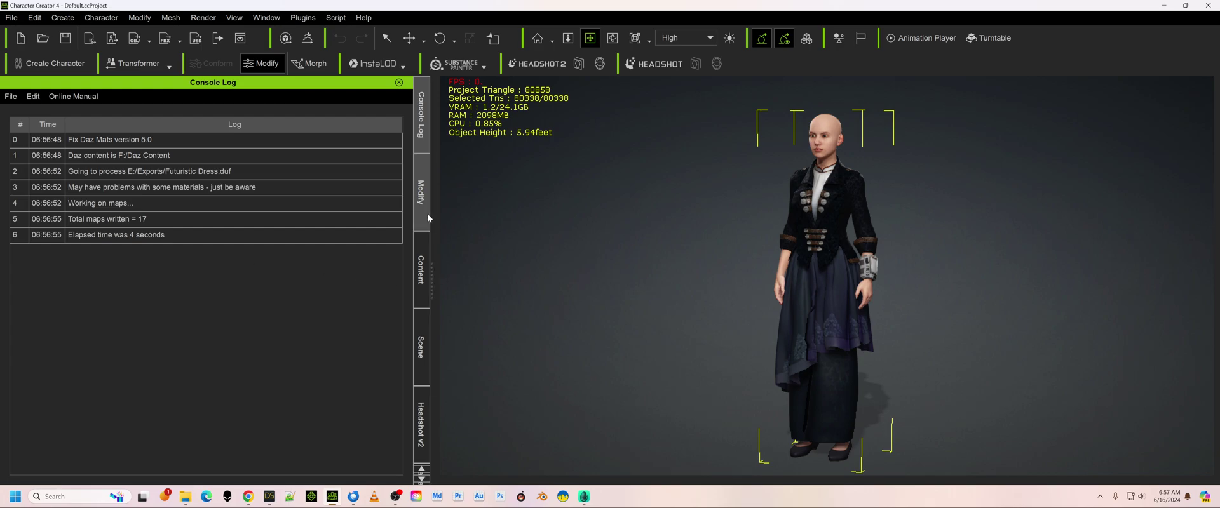
Eyedrop the jacket material in Modify's Material List and scroll to its Texture Settings.
click(421, 192)
click(110, 102)
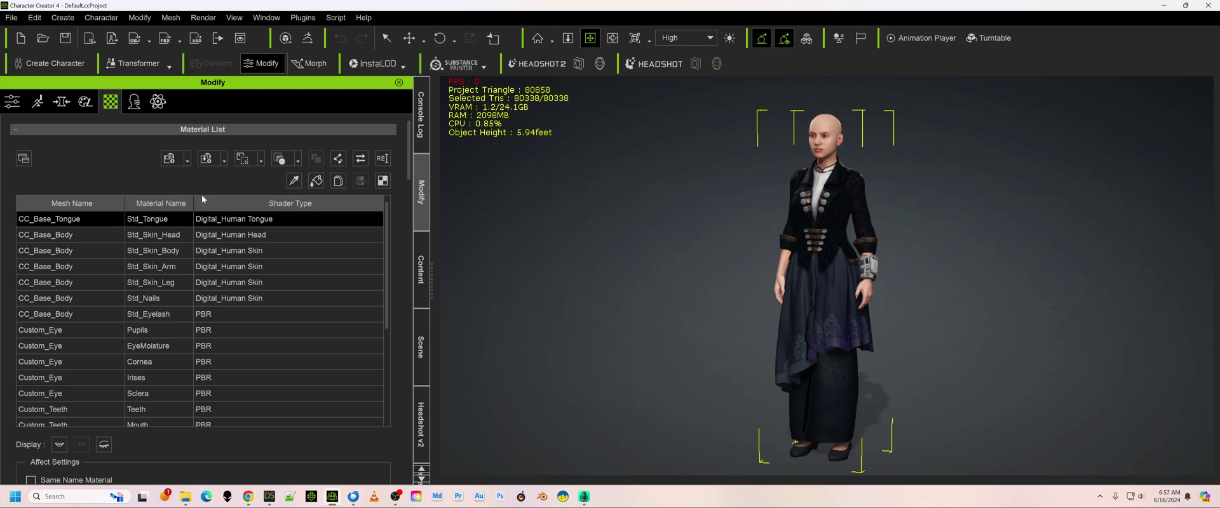
click(294, 184)
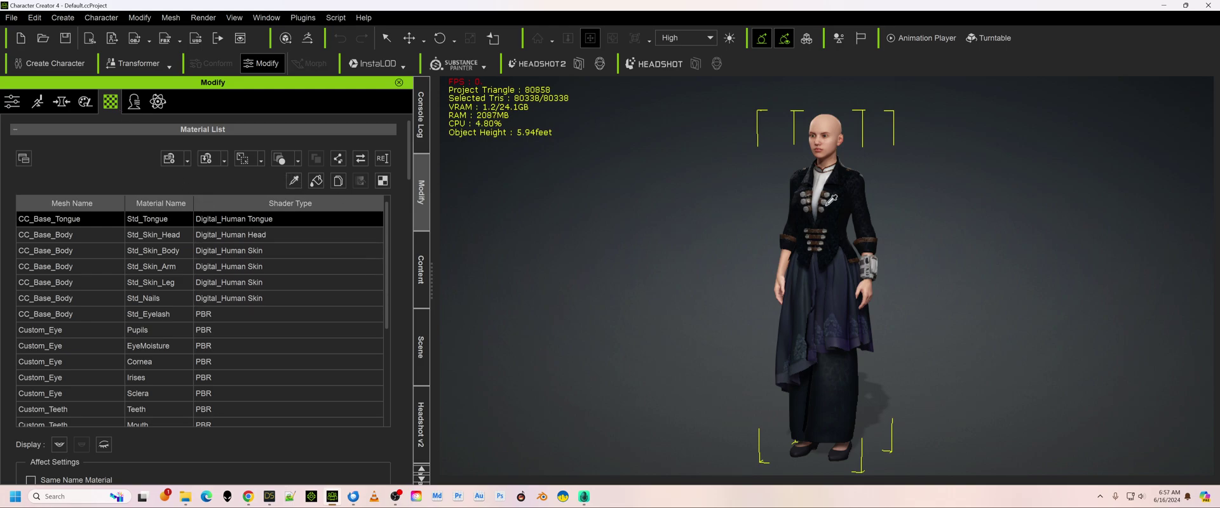
click(841, 197)
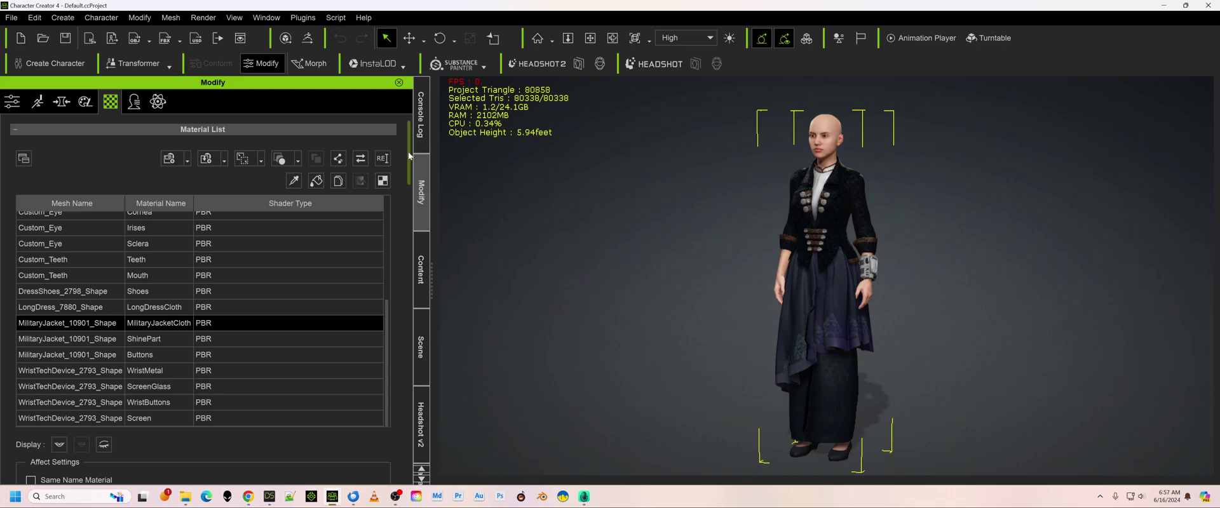
drag(410, 153, 408, 222)
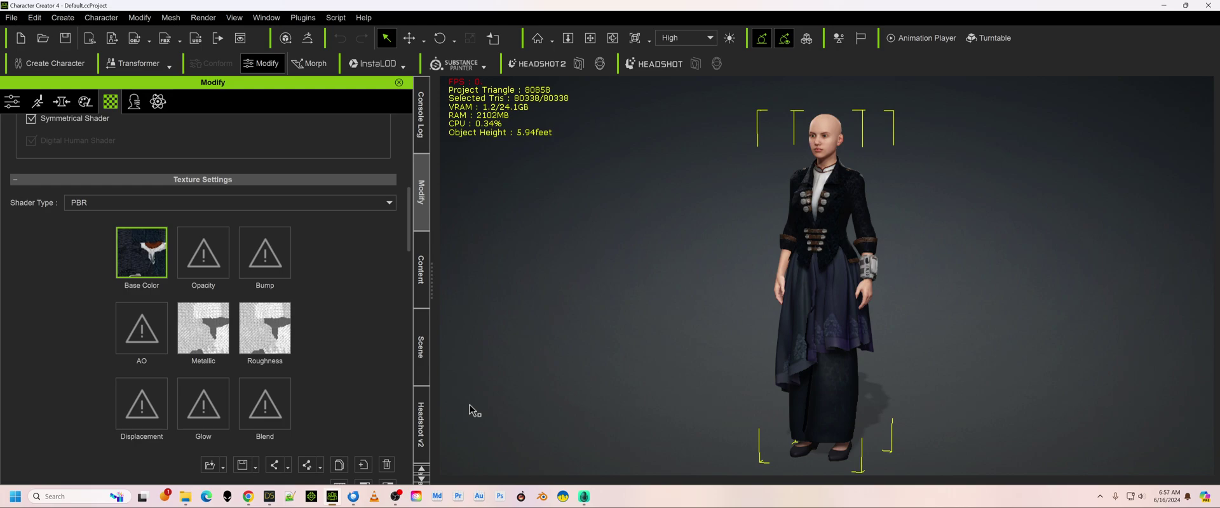
click(396, 496)
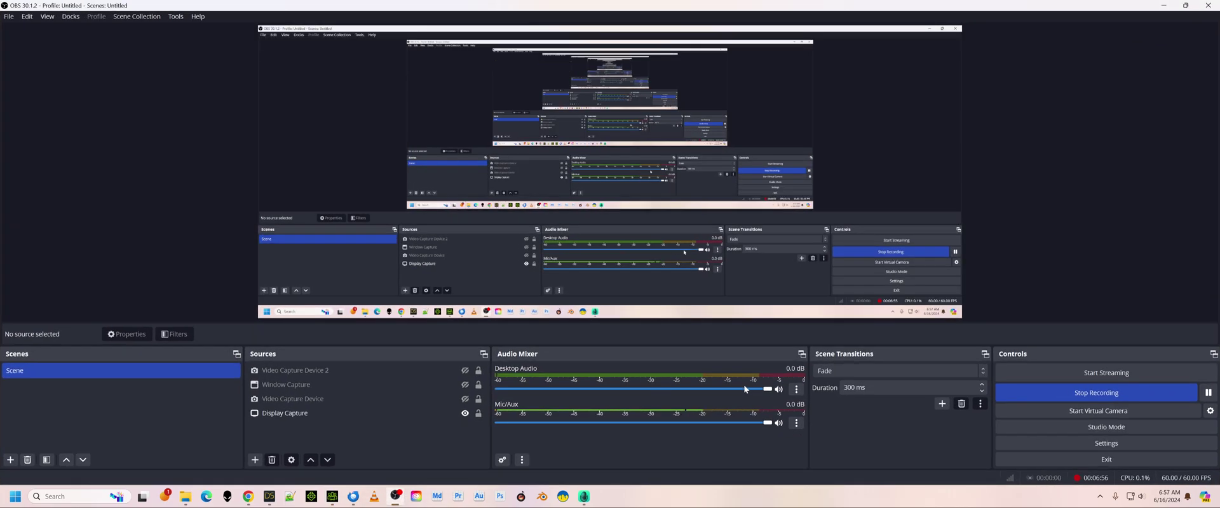